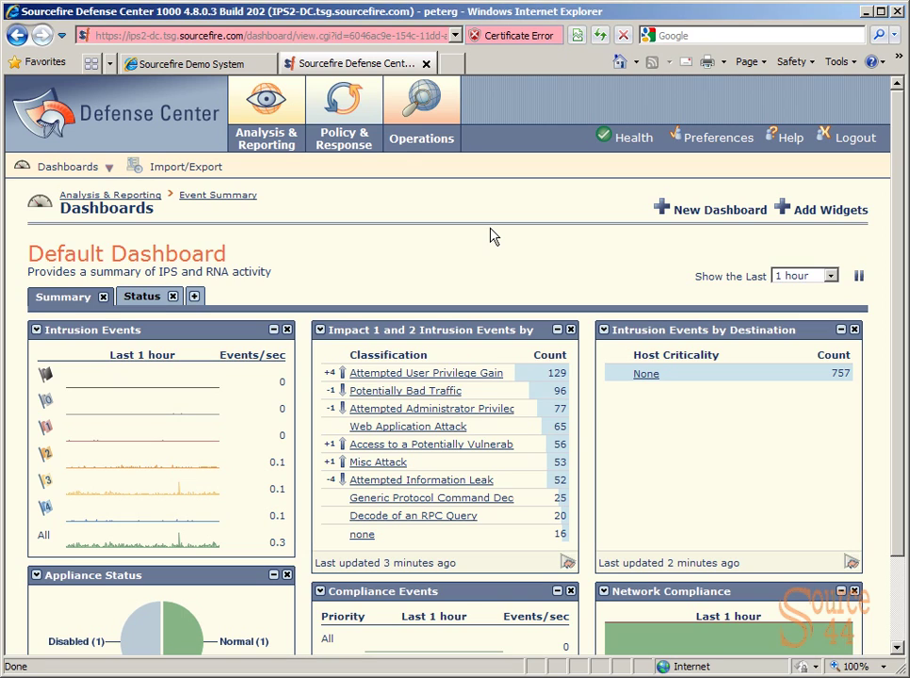
Go to the Compliance Policy Management page via the Policy & Response menu.
{"action": "mouse_move", "coordinate": [361, 166]}
{"action": "mouse_move", "coordinate": [382, 215]}
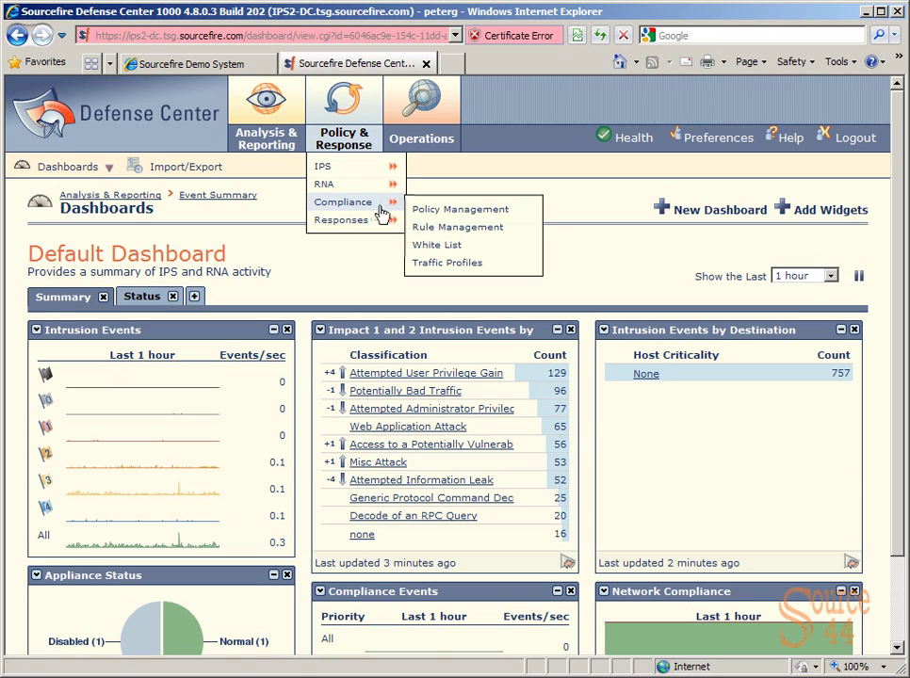
{"action": "left_click", "coordinate": [418, 209]}
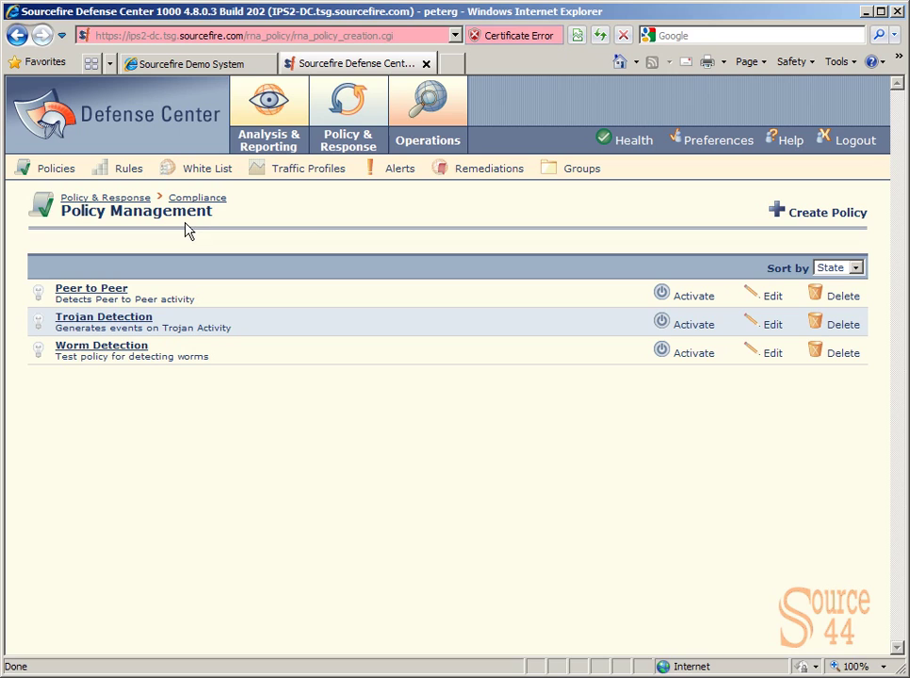
Create a new policy named 'IRC Detection' described as IRC traffic to be classified as malicious.
{"action": "left_click", "coordinate": [806, 220]}
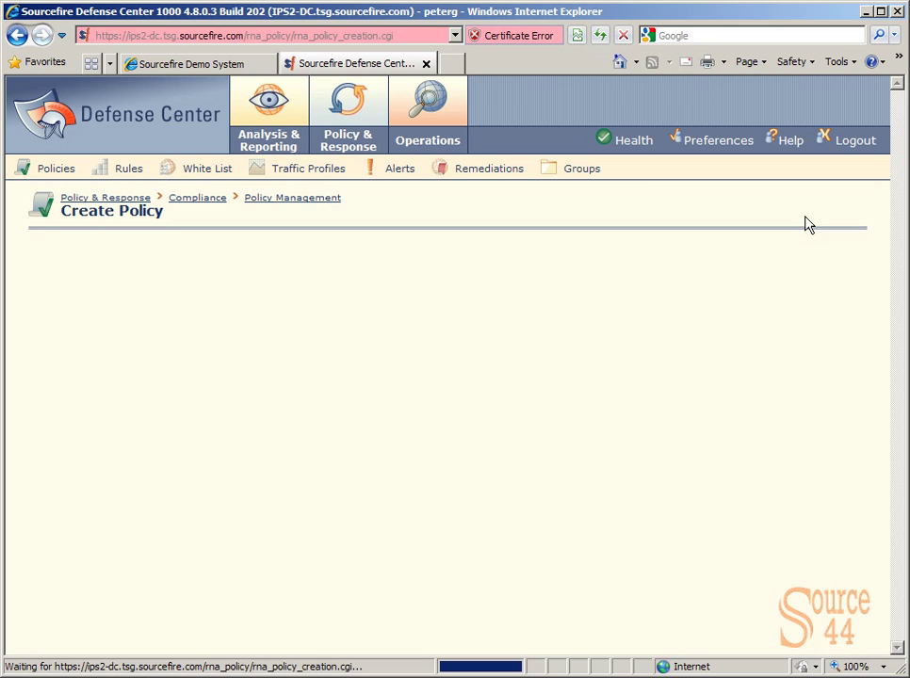
{"action": "left_click", "coordinate": [230, 293]}
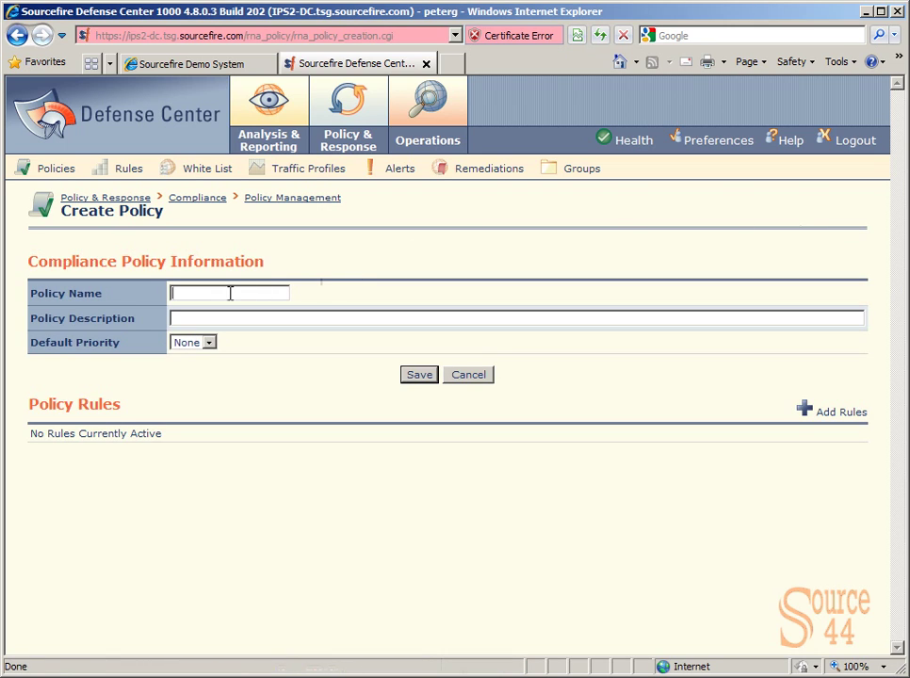
{"action": "type", "text": "IRC Detection"}
{"action": "key", "text": "Tab"}
{"action": "type", "text": "IRC "}
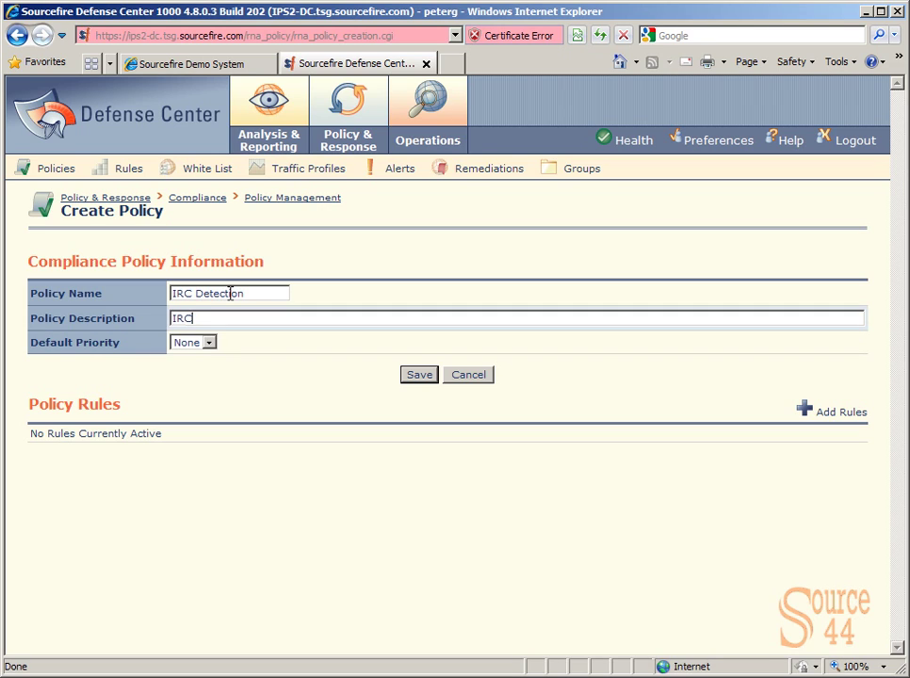
{"action": "type", "text": "Traffic is not allowe"}
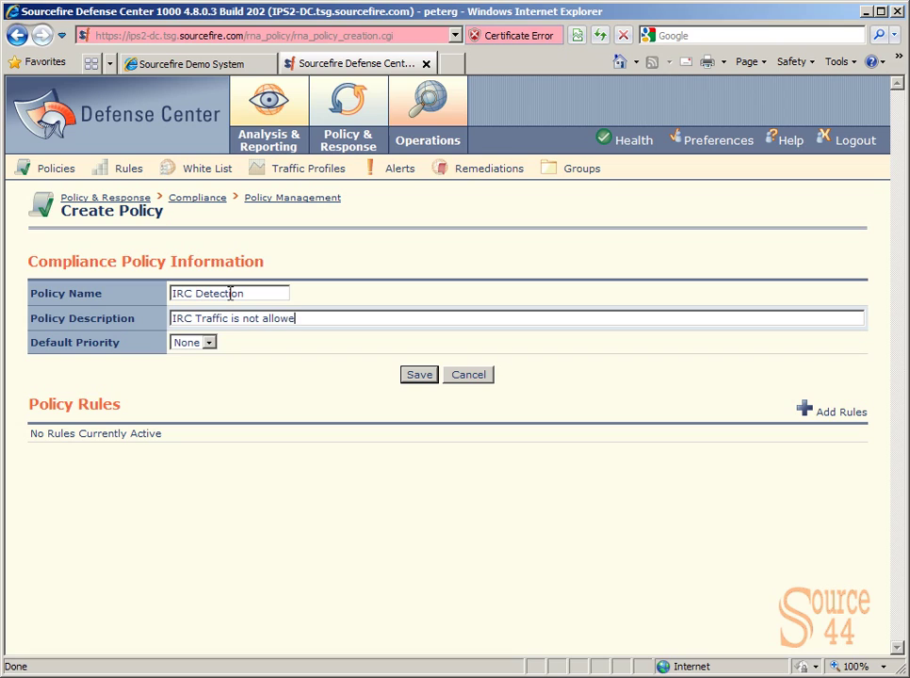
{"action": "type", "text": "d on the corporate network and all "}
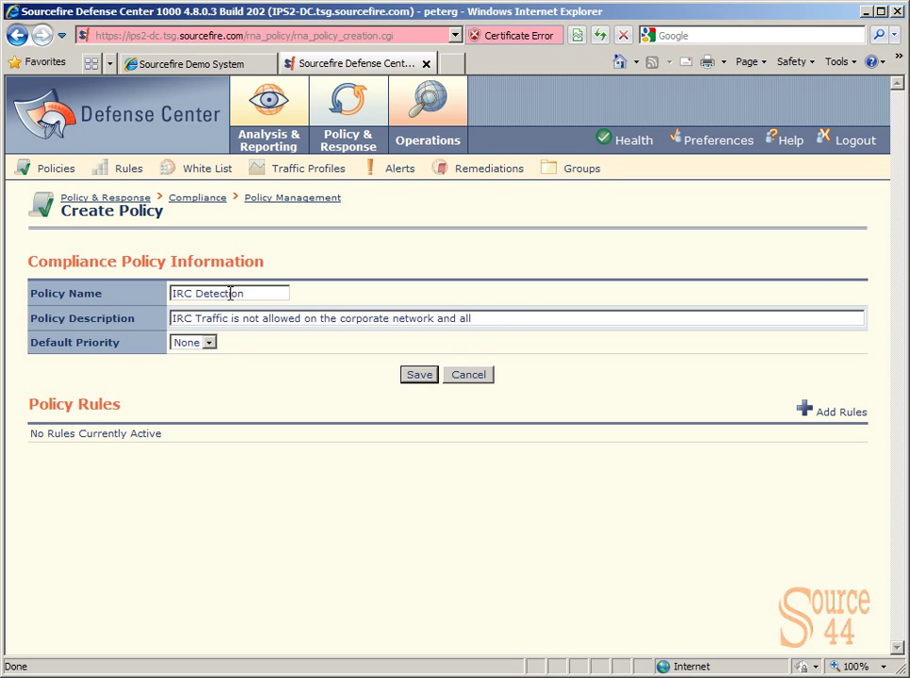
{"action": "type", "text": "IRC traffic seen should be cal"}
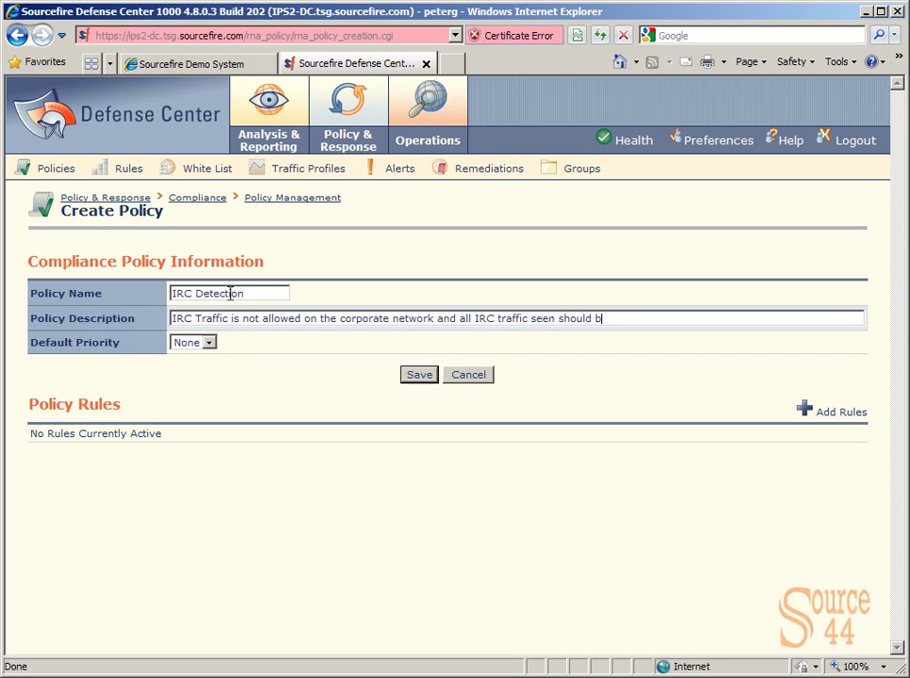
{"action": "key", "text": "BackSpace"}
{"action": "key", "text": "BackSpace"}
{"action": "type", "text": "lassified as malicious"}
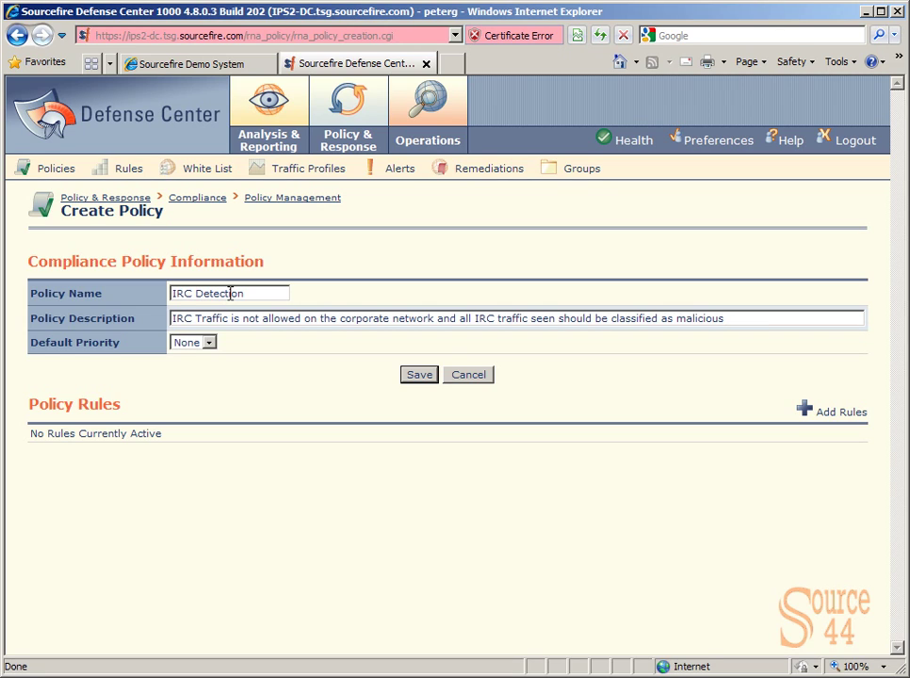
Set default priority 1, save the IRC Detection policy, and reopen it for editing.
{"action": "left_click", "coordinate": [202, 343]}
{"action": "left_click", "coordinate": [195, 369]}
{"action": "left_click", "coordinate": [421, 374]}
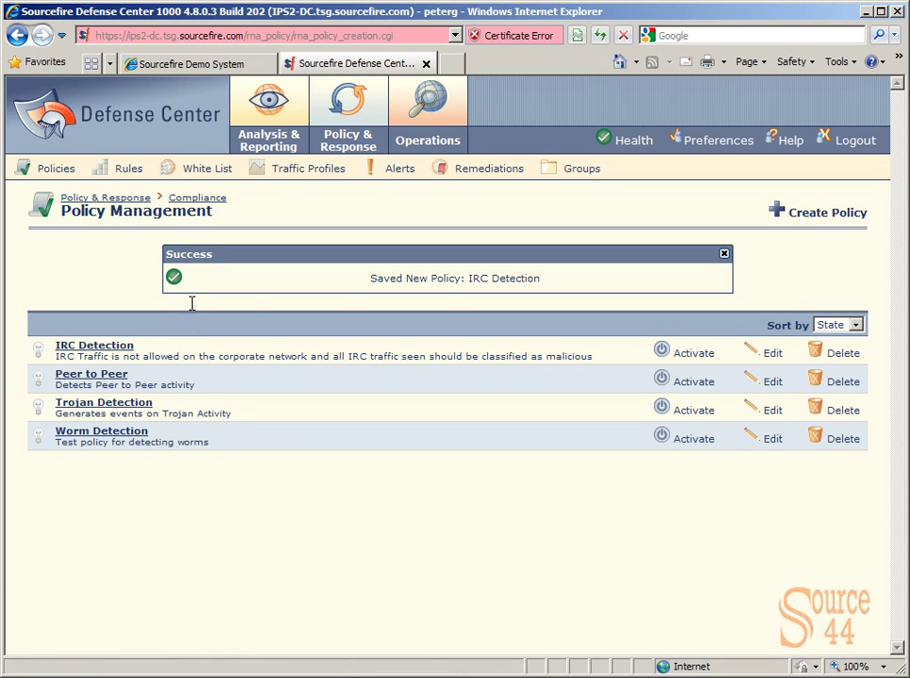
{"action": "left_click", "coordinate": [768, 352]}
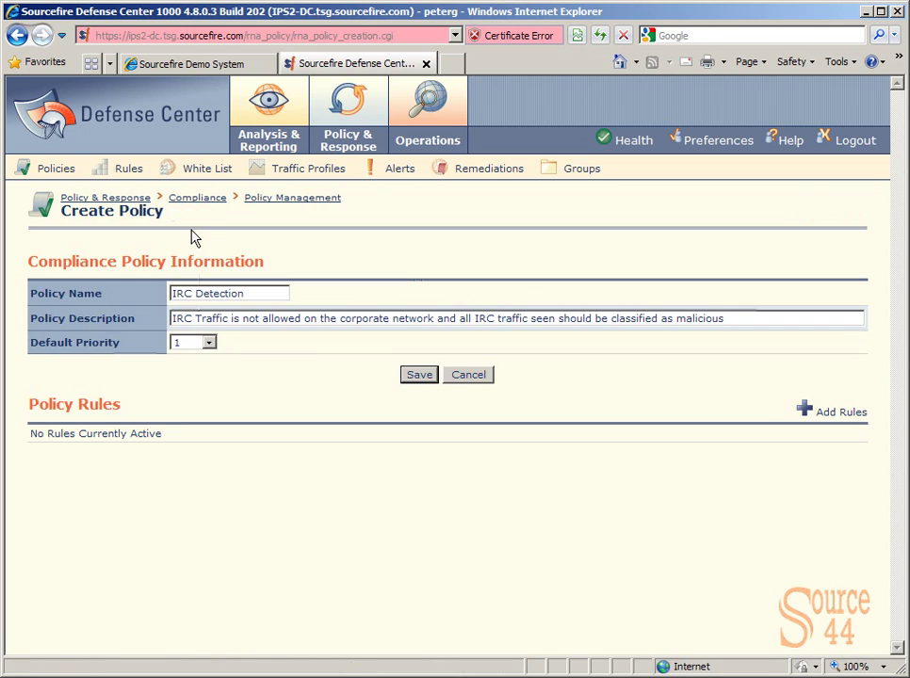
In Rule Management, create and save a rule group named 'IRC Detection Rules'.
{"action": "left_click", "coordinate": [115, 178]}
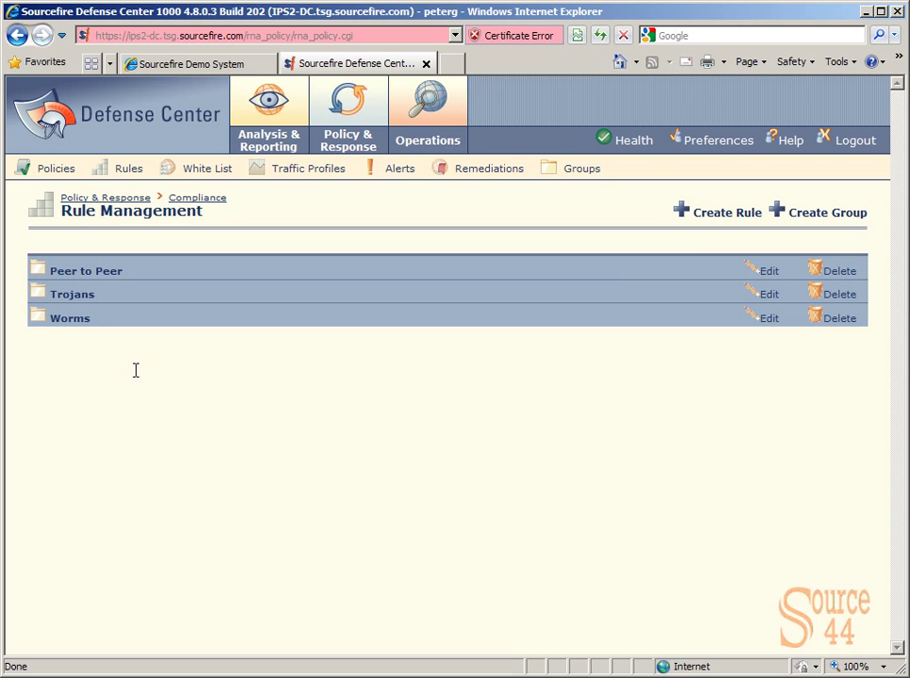
{"action": "left_click", "coordinate": [791, 217]}
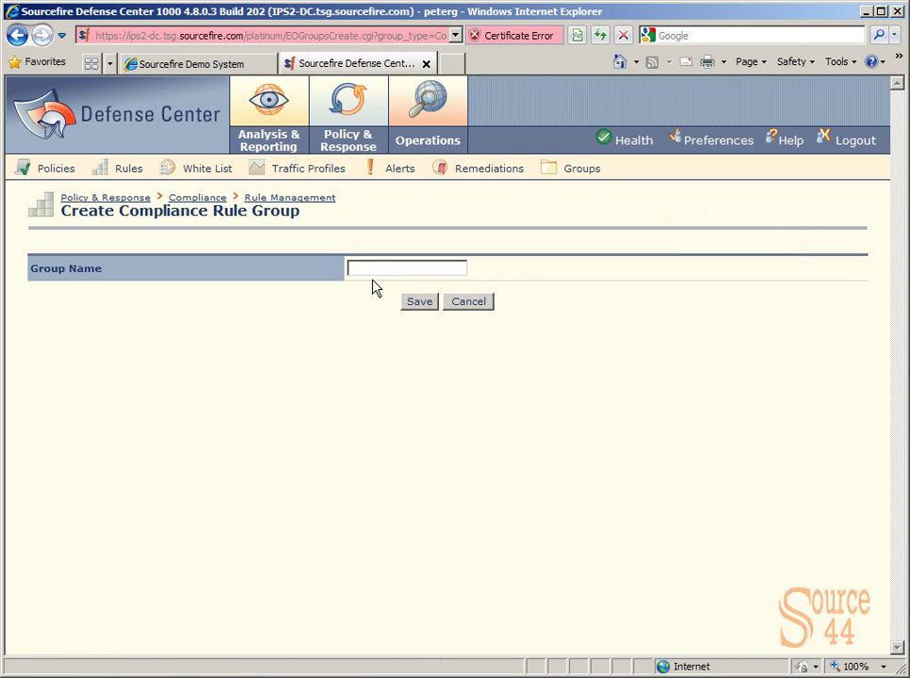
{"action": "left_click", "coordinate": [371, 270]}
{"action": "type", "text": "IRC Detections"}
{"action": "key", "text": "BackSpace"}
{"action": "type", "text": "Rules"}
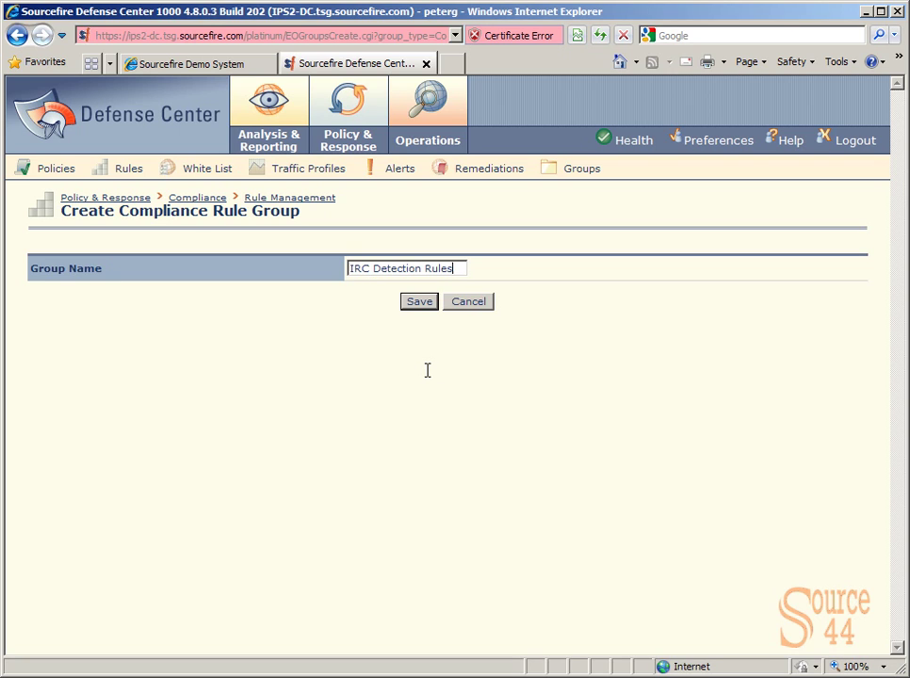
{"action": "left_click", "coordinate": [420, 304]}
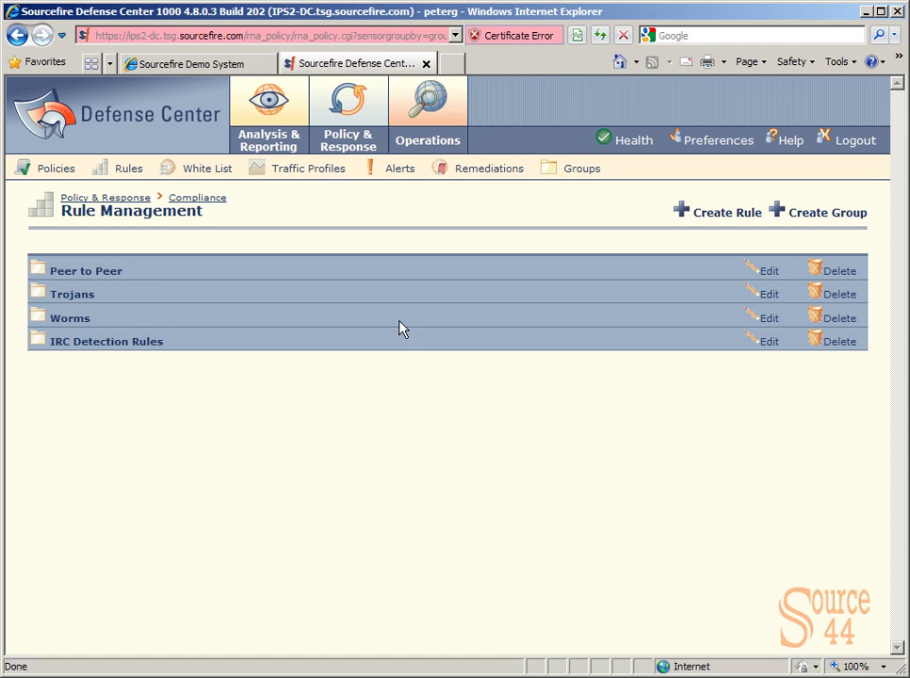
Start a new compliance rule and set it to trigger when an intrusion event occurs.
{"action": "left_click", "coordinate": [708, 220]}
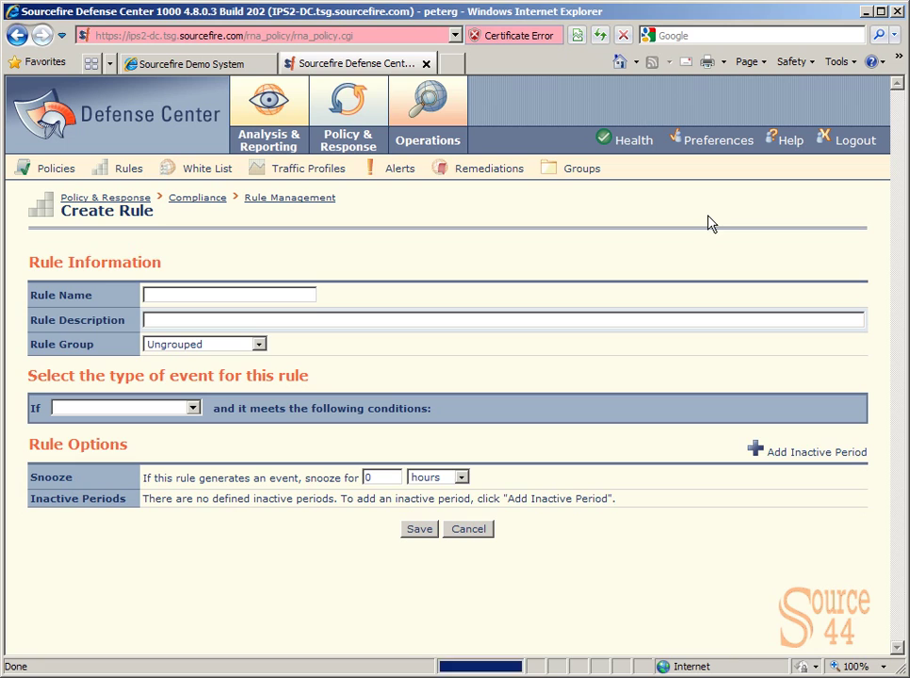
{"action": "left_click", "coordinate": [270, 297]}
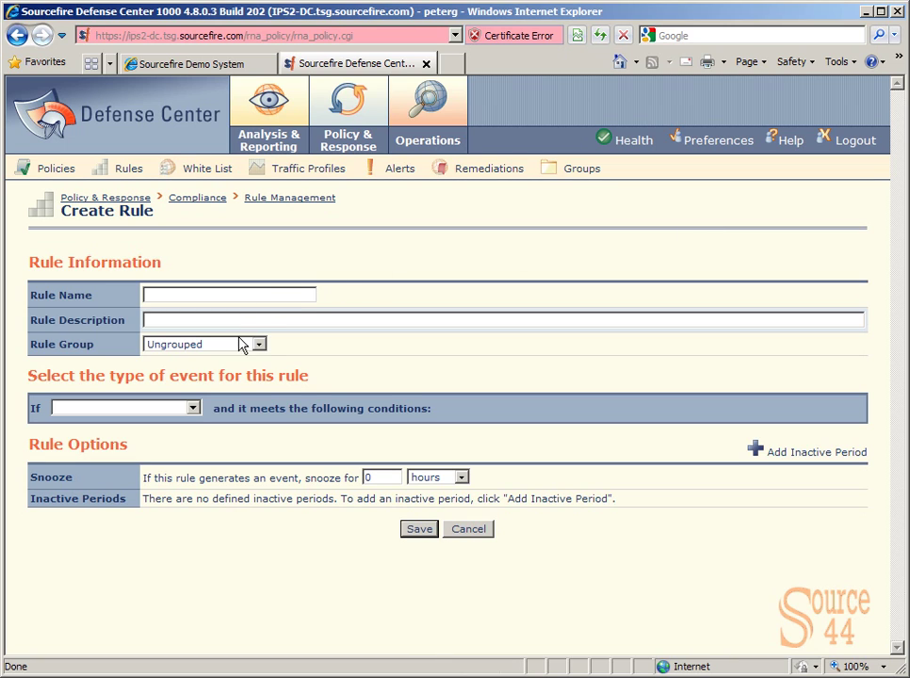
{"action": "left_click", "coordinate": [196, 406]}
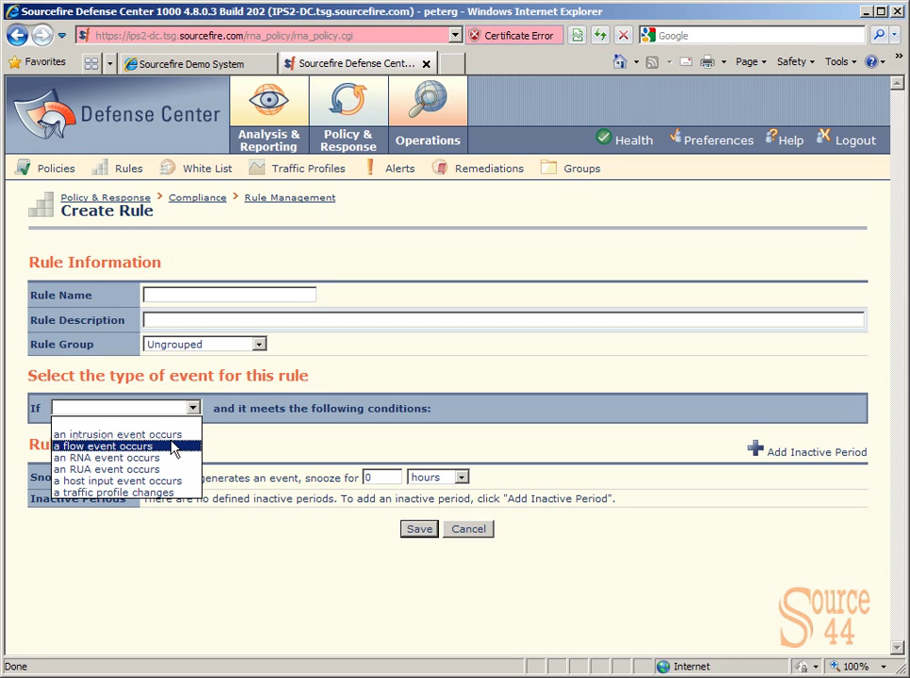
{"action": "key", "text": "Up"}
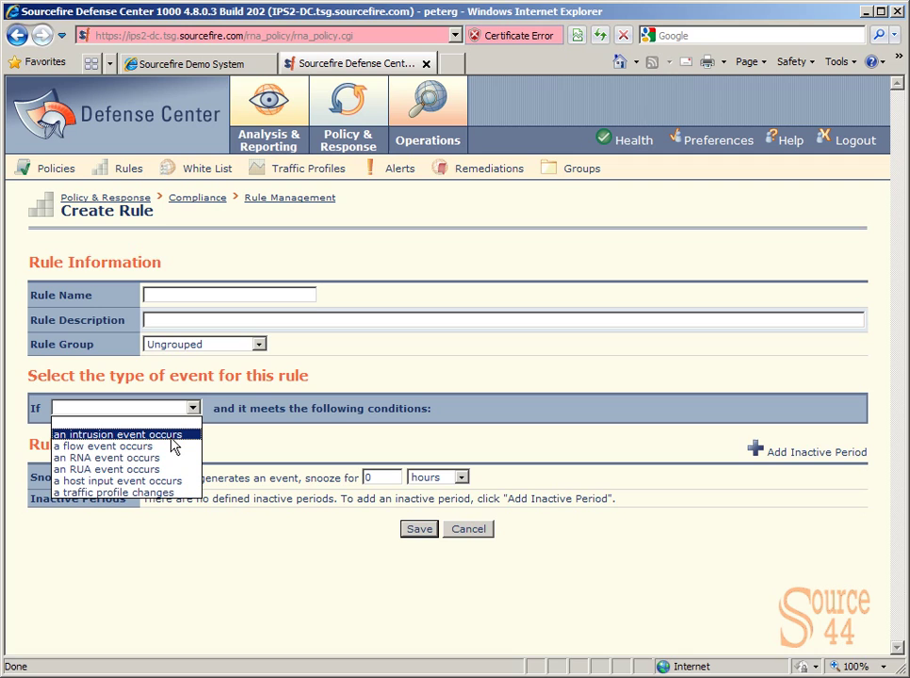
{"action": "key", "text": "Return"}
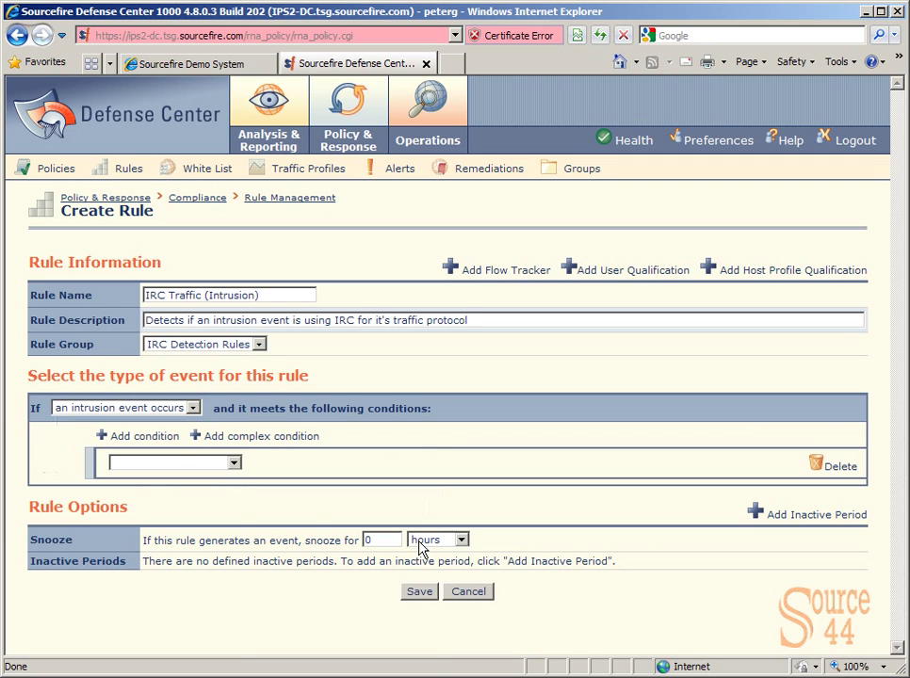
Add the condition Rule Message 'contains the string' IRC to the rule.
{"action": "left_click", "coordinate": [175, 464]}
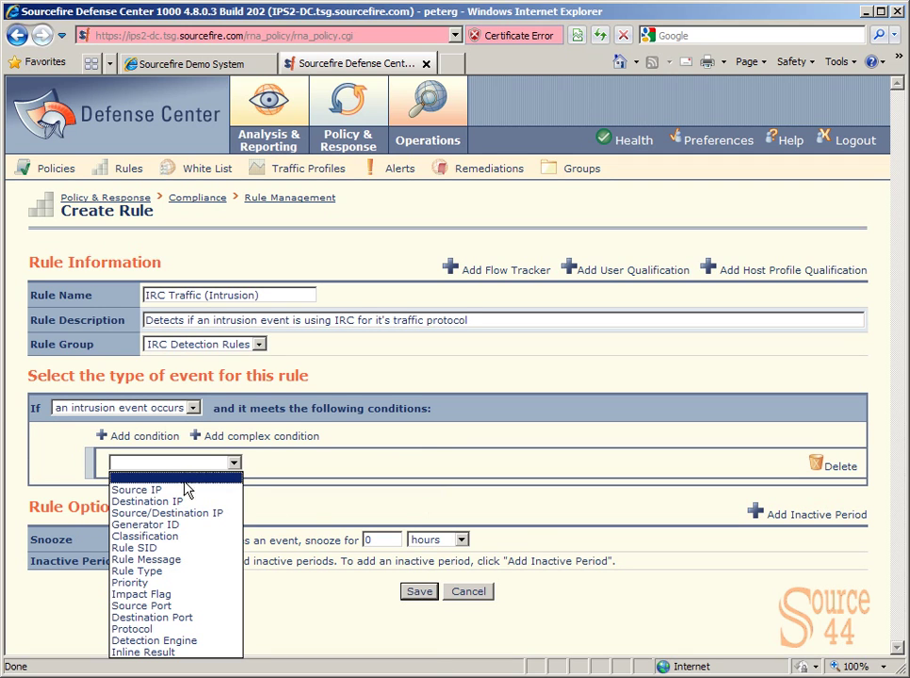
{"action": "left_click", "coordinate": [203, 559]}
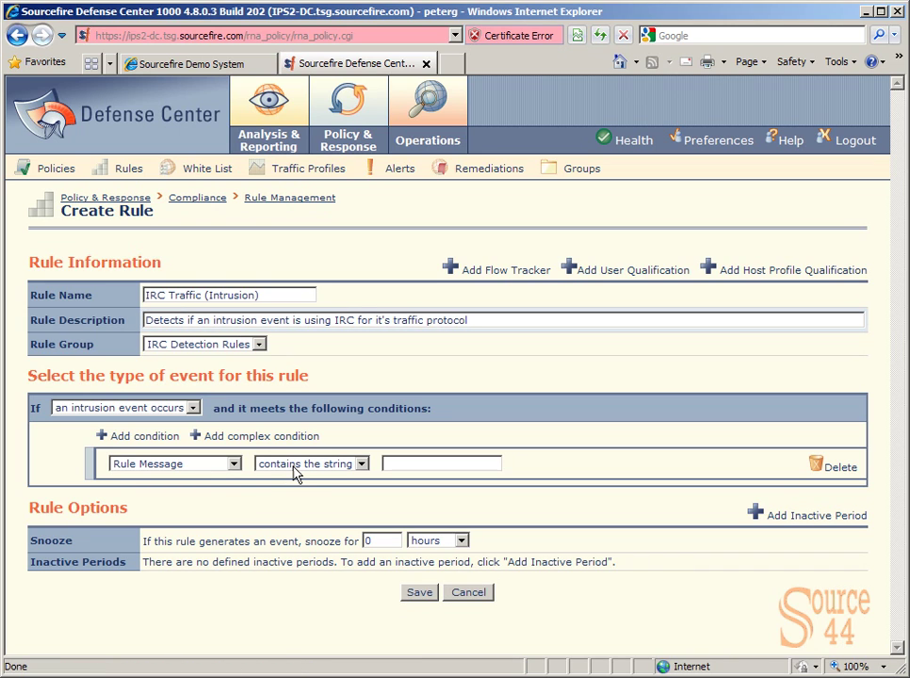
{"action": "left_click", "coordinate": [318, 469]}
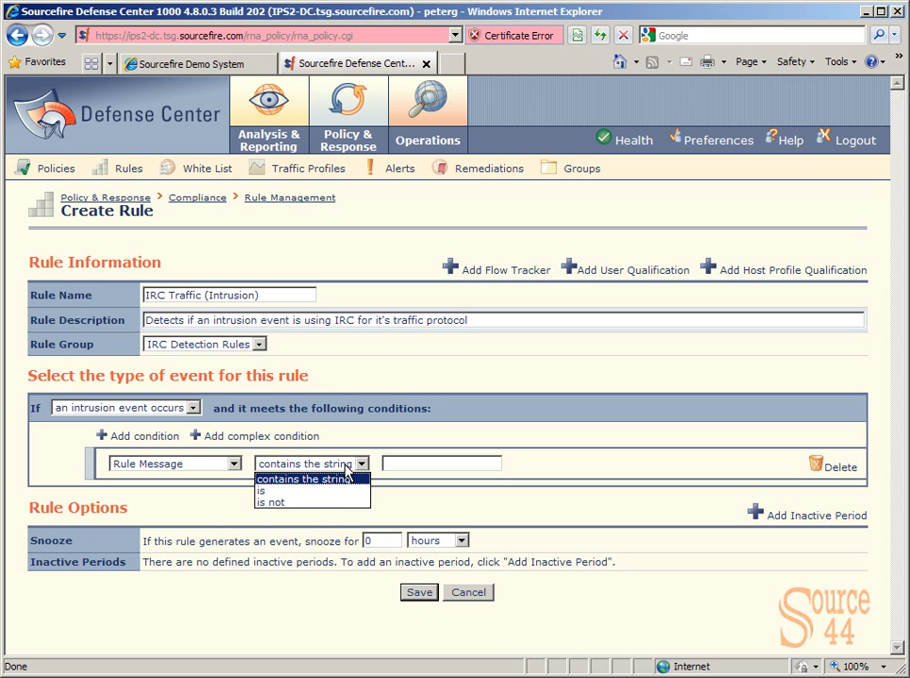
{"action": "left_click", "coordinate": [306, 480]}
{"action": "key", "text": "Tab"}
{"action": "type", "text": "IRC"}
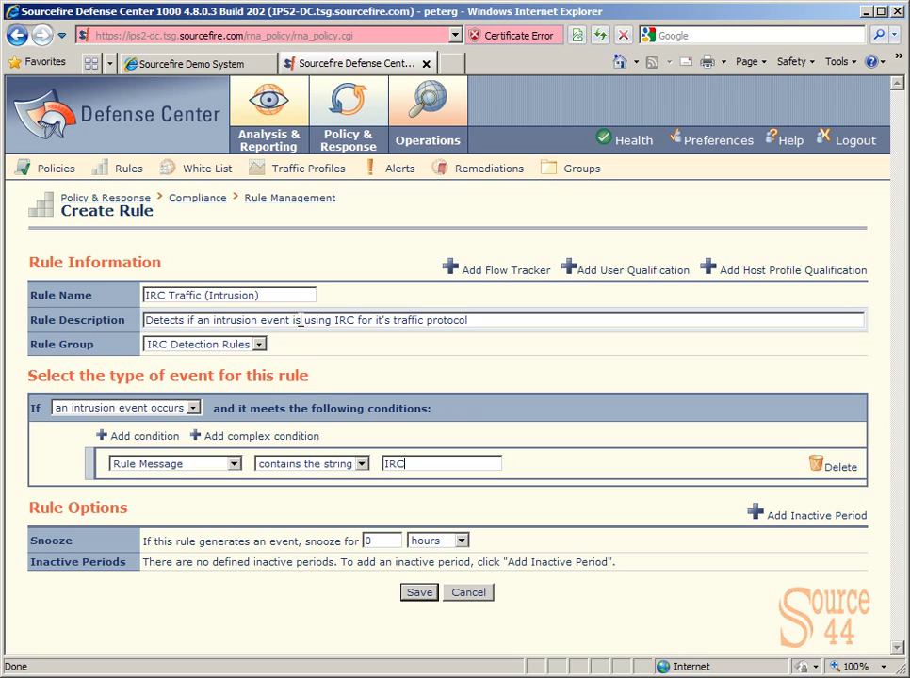
End the rule description with 'contains the string "IRC"' and save the IRC Traffic (Intrusion) rule.
{"action": "left_click_drag", "start_coordinate": [292, 320], "coordinate": [584, 333]}
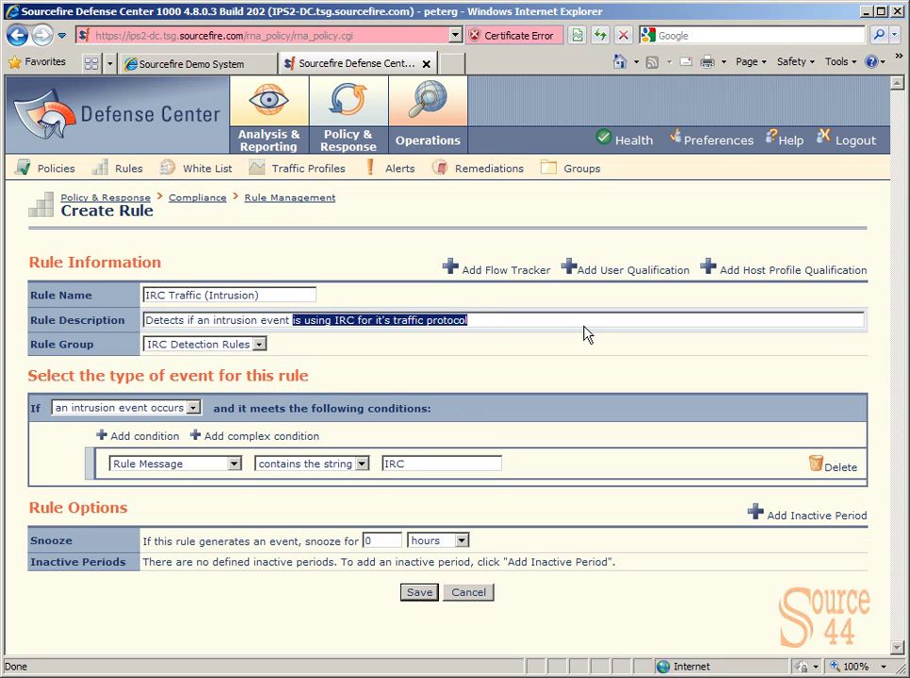
{"action": "type", "text": "contains "}
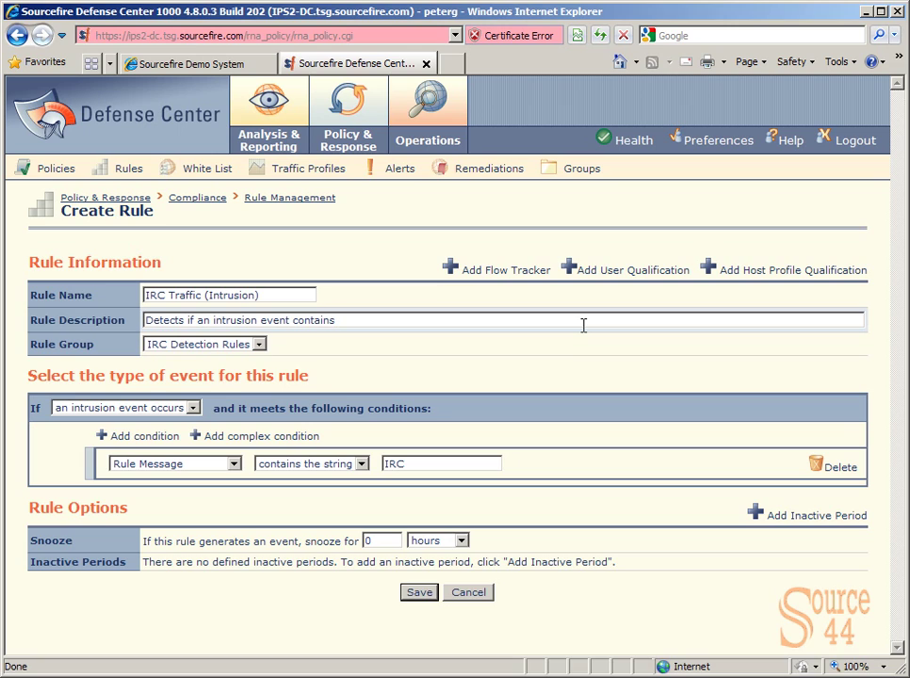
{"action": "type", "text": "the string \"IRC\""}
{"action": "left_click", "coordinate": [419, 592]}
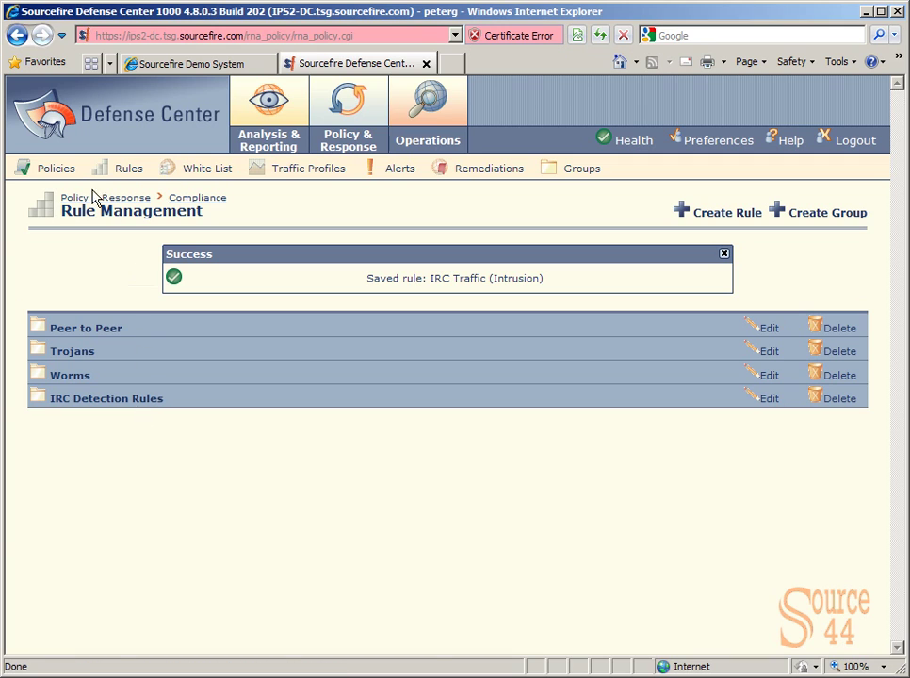
Add the IRC Traffic (Intrusion) rule from IRC Detection Rules to the IRC Detection policy.
{"action": "left_click", "coordinate": [55, 178]}
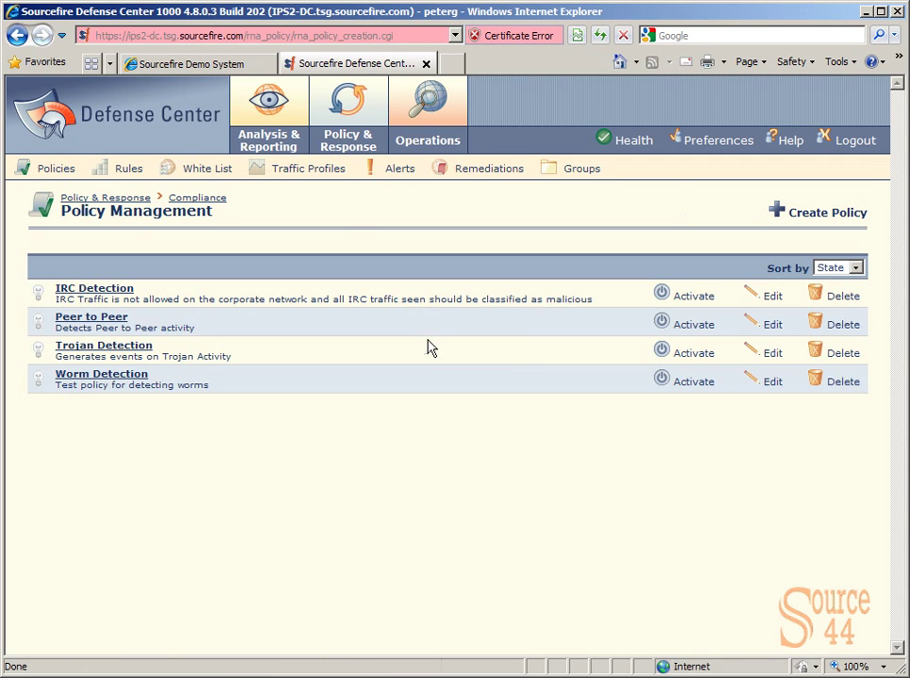
{"action": "left_click", "coordinate": [760, 296]}
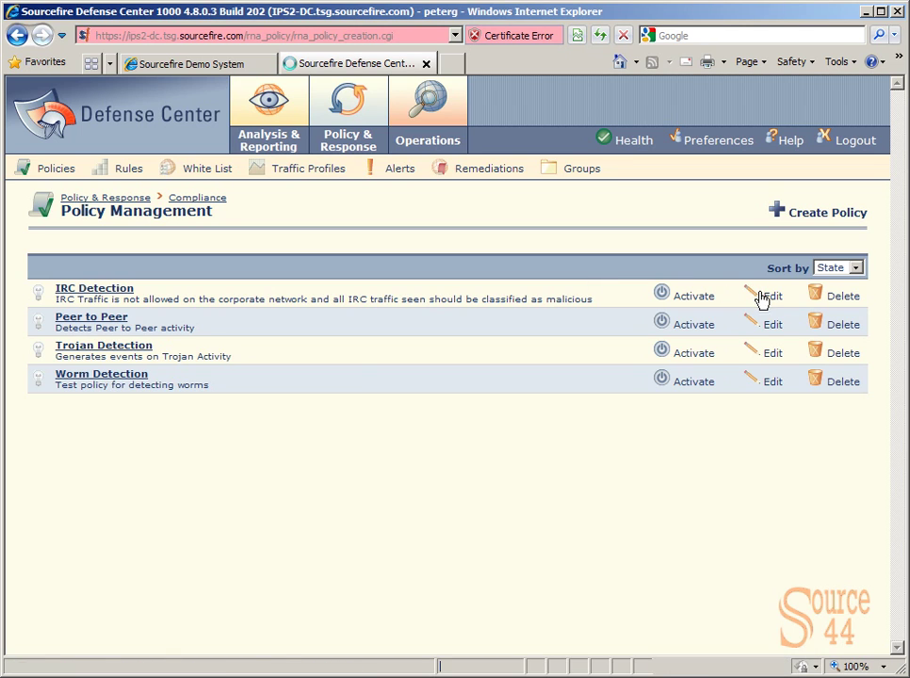
{"action": "left_click", "coordinate": [822, 414]}
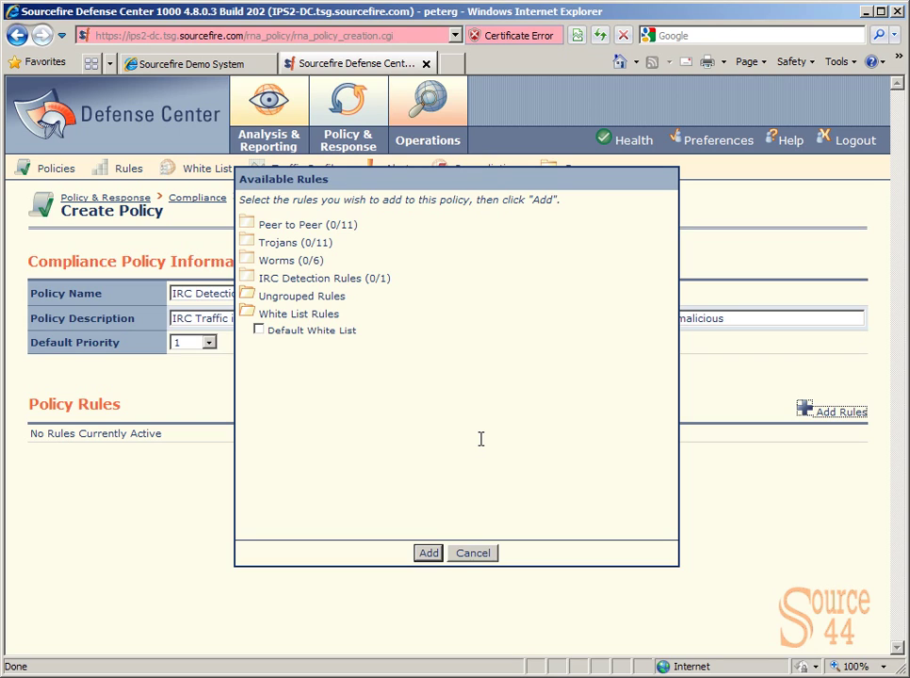
{"action": "left_click", "coordinate": [249, 279]}
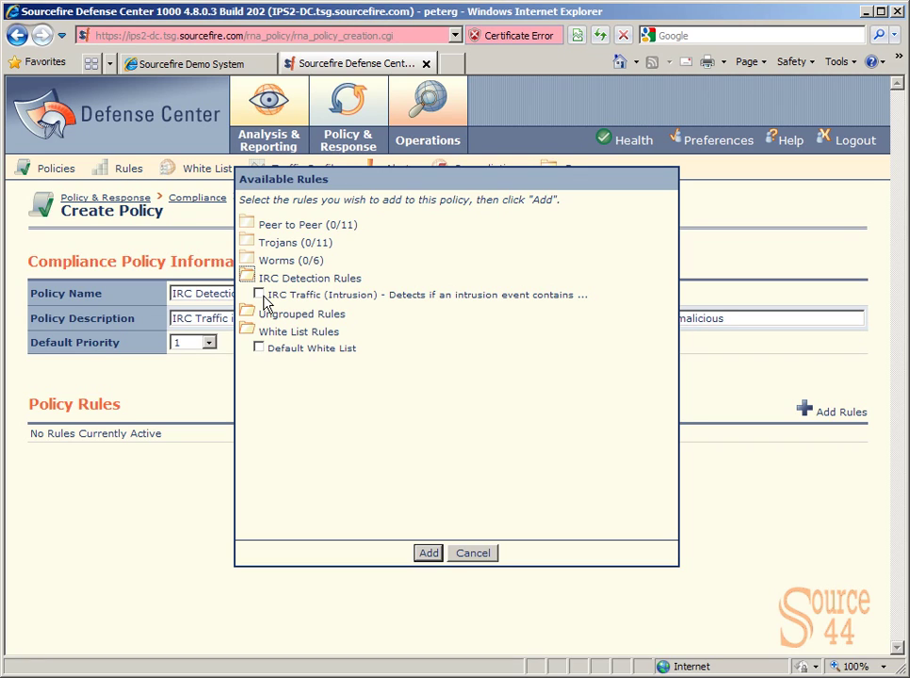
{"action": "left_click", "coordinate": [260, 295]}
{"action": "left_click", "coordinate": [428, 555]}
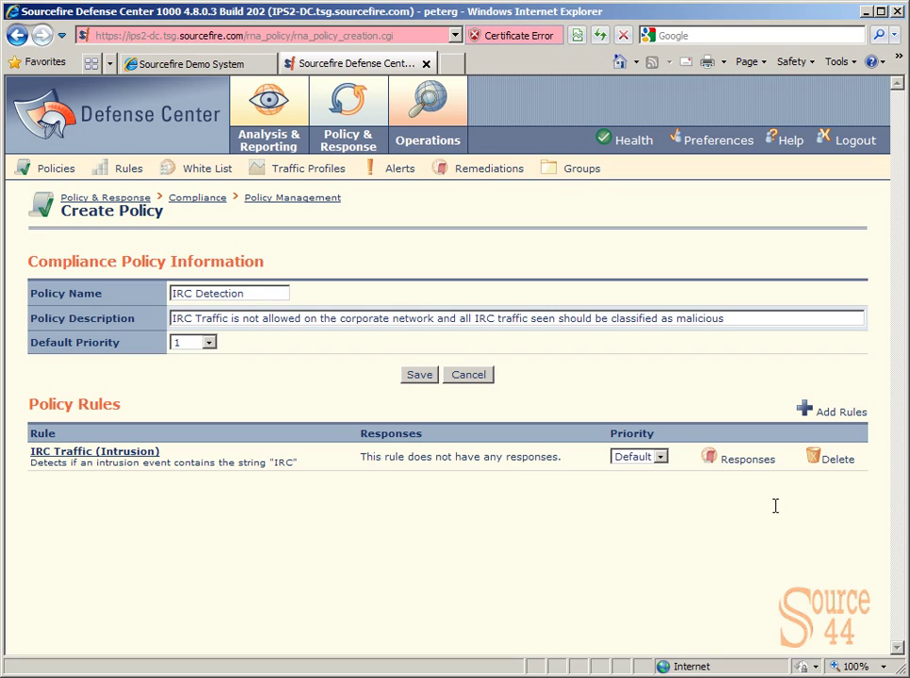
Save the IRC Detection policy and activate it in Policy Management.
{"action": "left_click", "coordinate": [412, 379]}
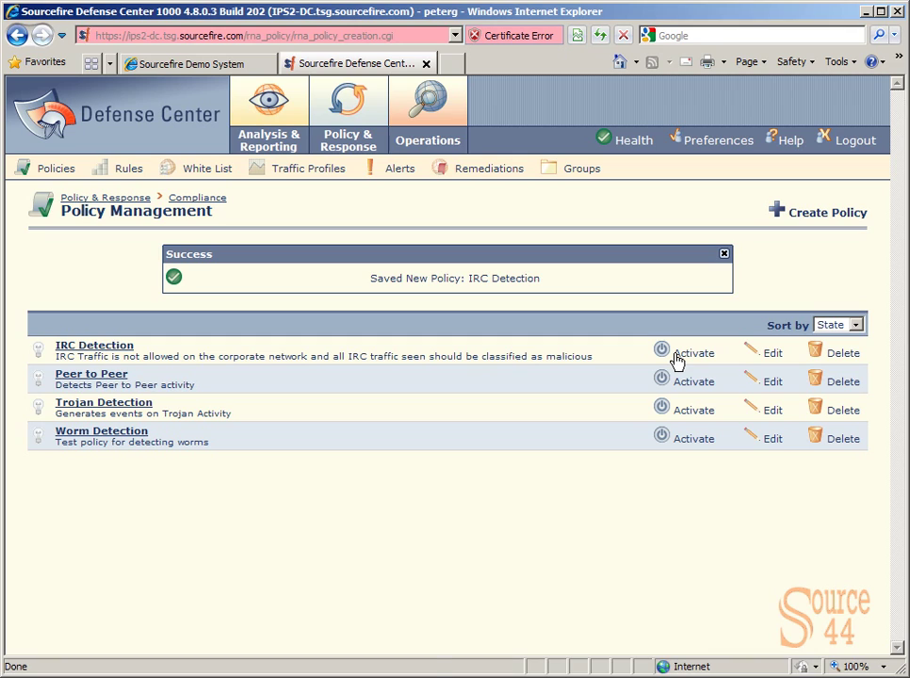
{"action": "left_click", "coordinate": [676, 361]}
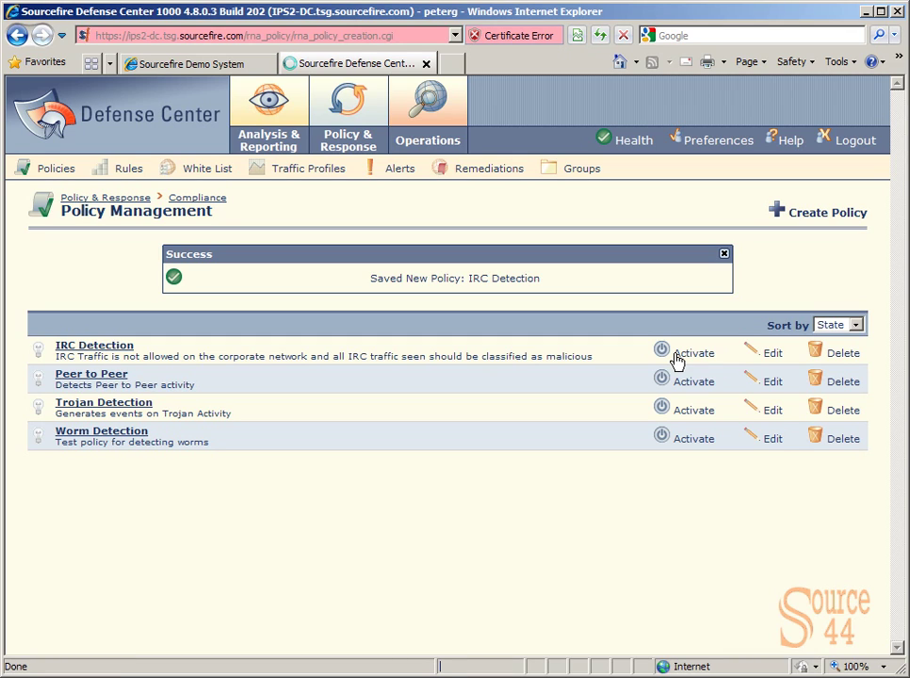